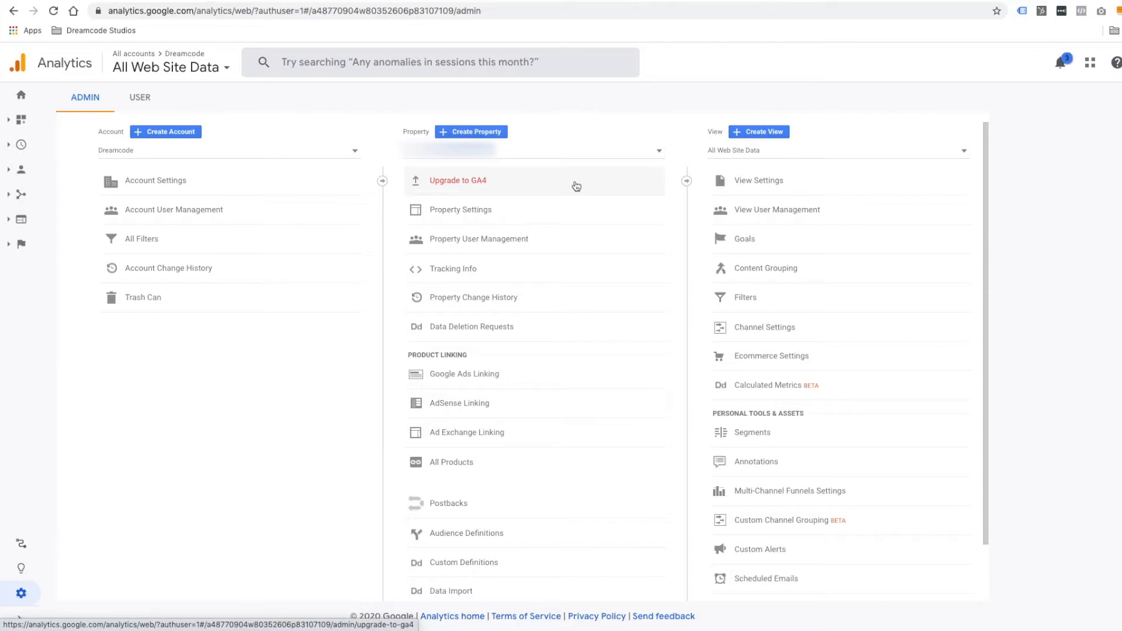
click(477, 134)
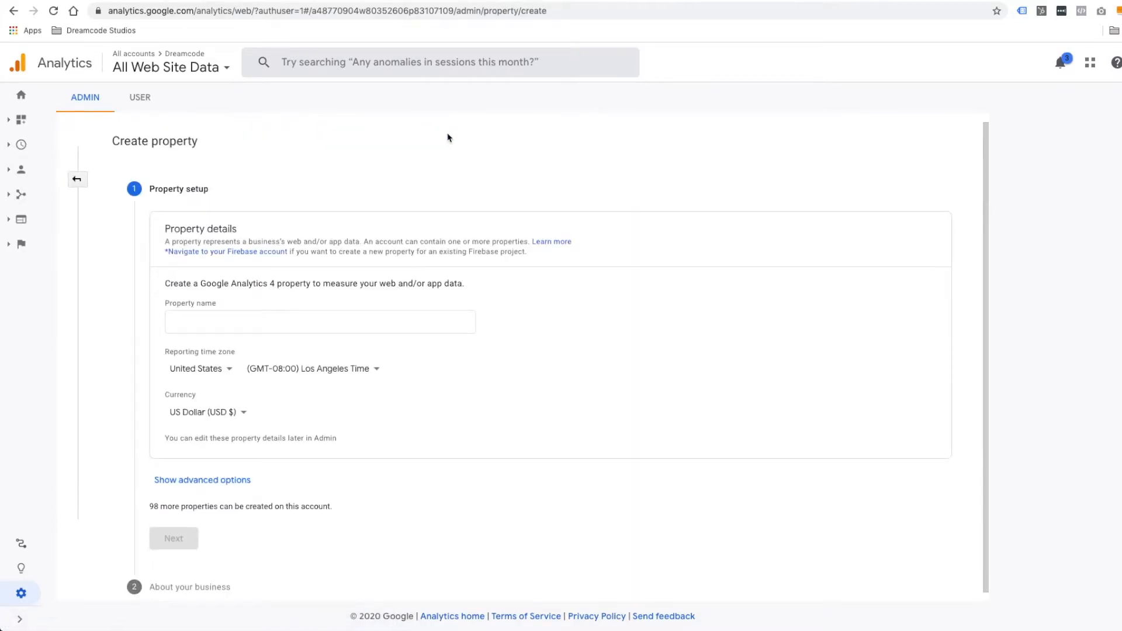
drag(194, 285, 345, 298)
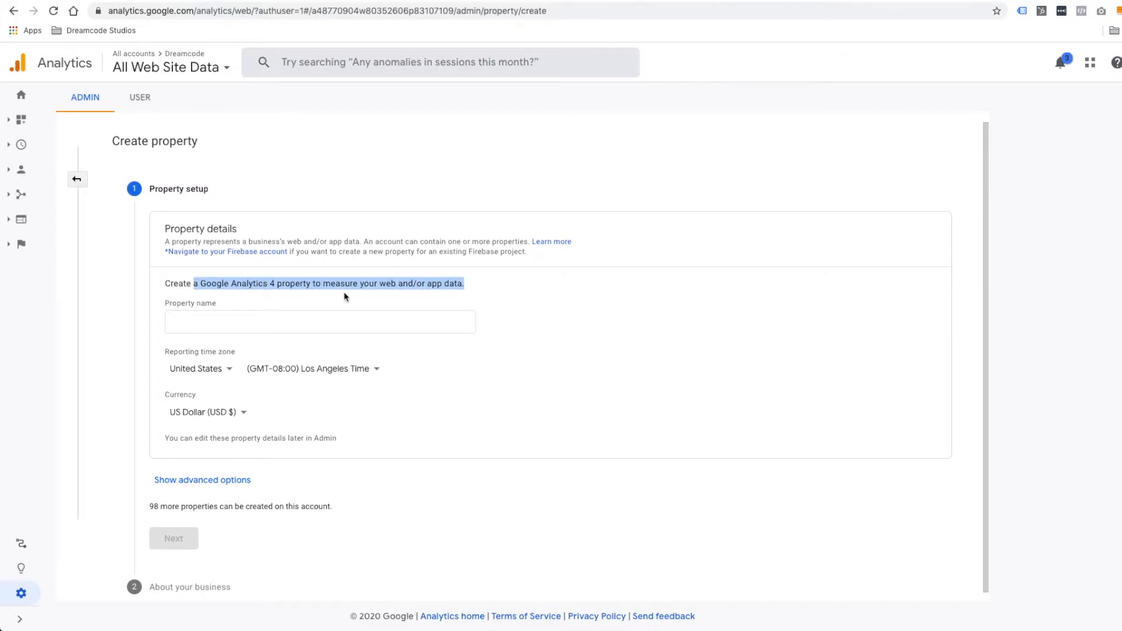
click(560, 459)
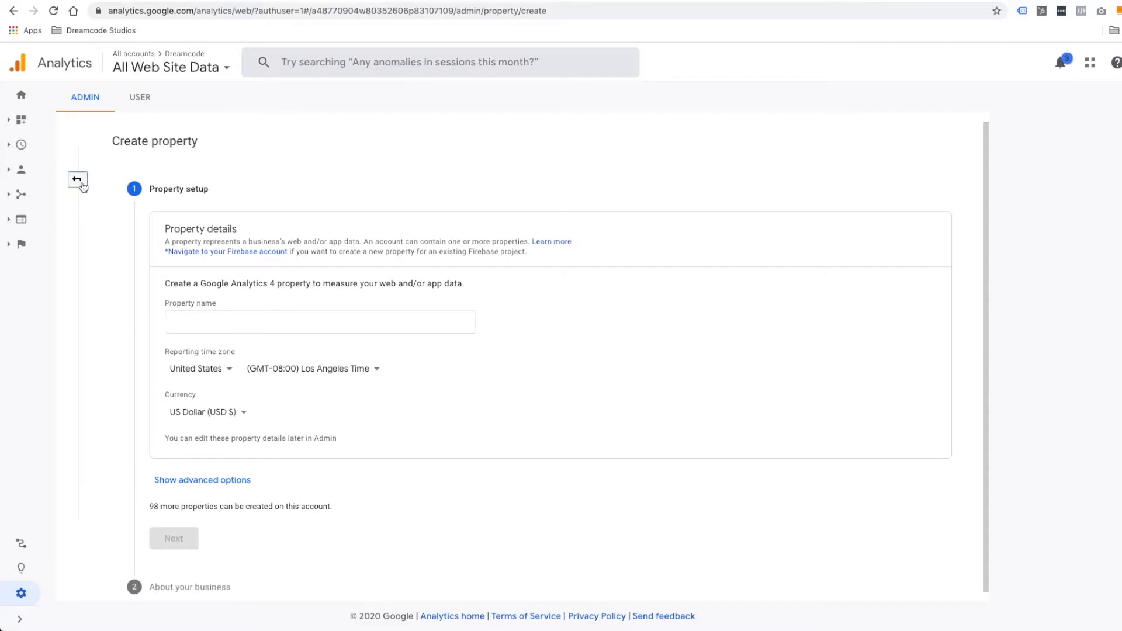
click(79, 181)
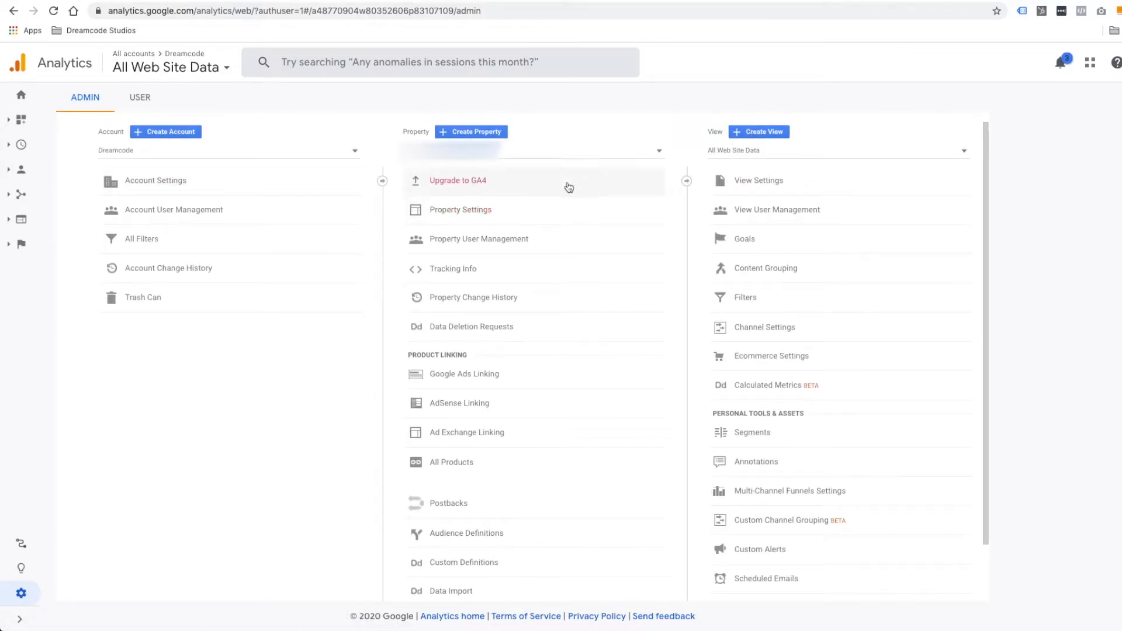
Create a new Google Analytics 4 property from the existing Universal Analytics property using the GA4 upgrade wizard
click(567, 178)
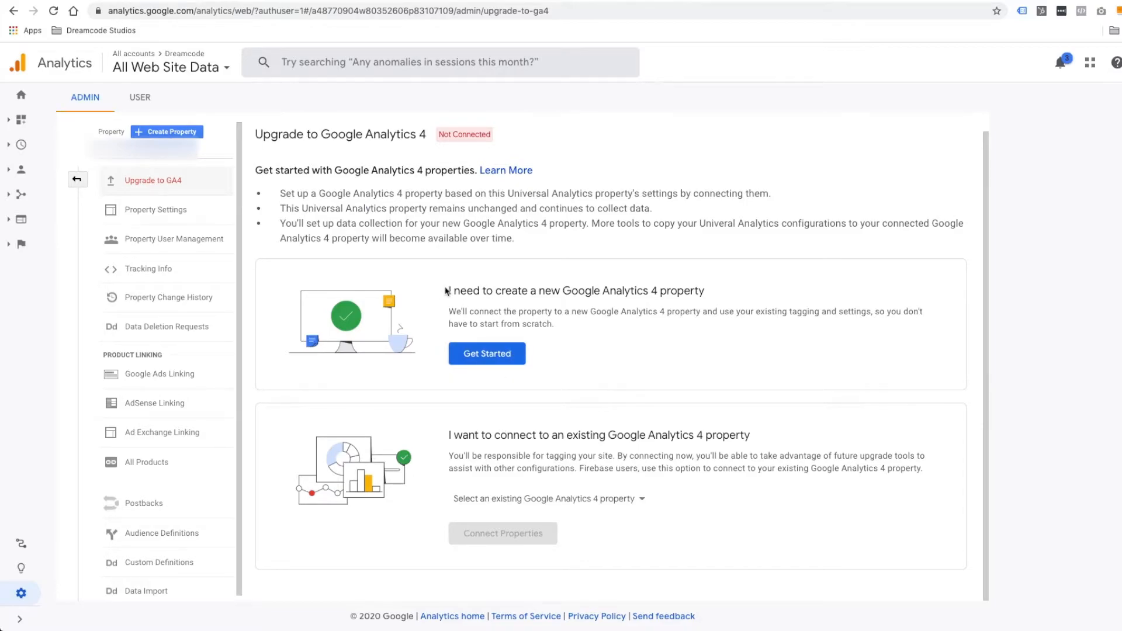
drag(445, 291, 733, 312)
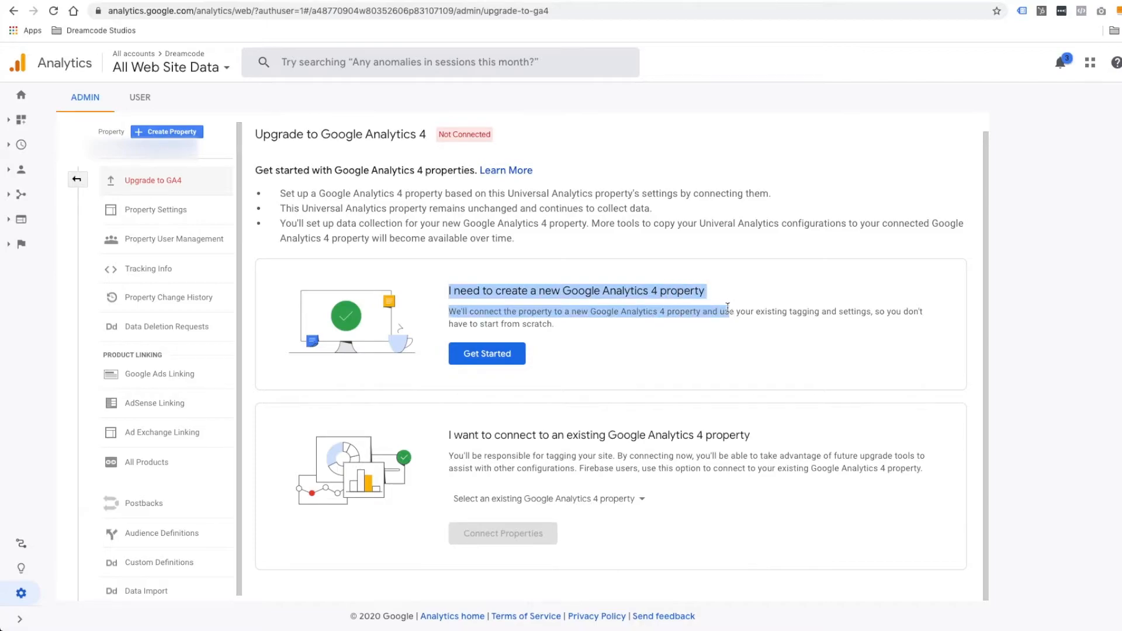
click(581, 371)
click(485, 355)
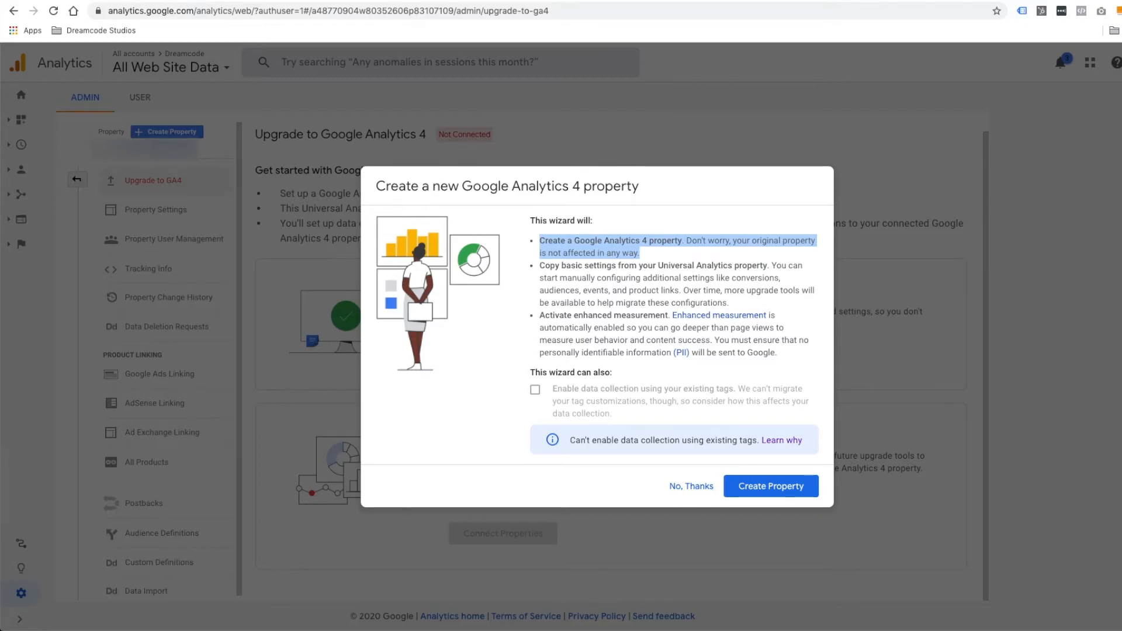
click(699, 285)
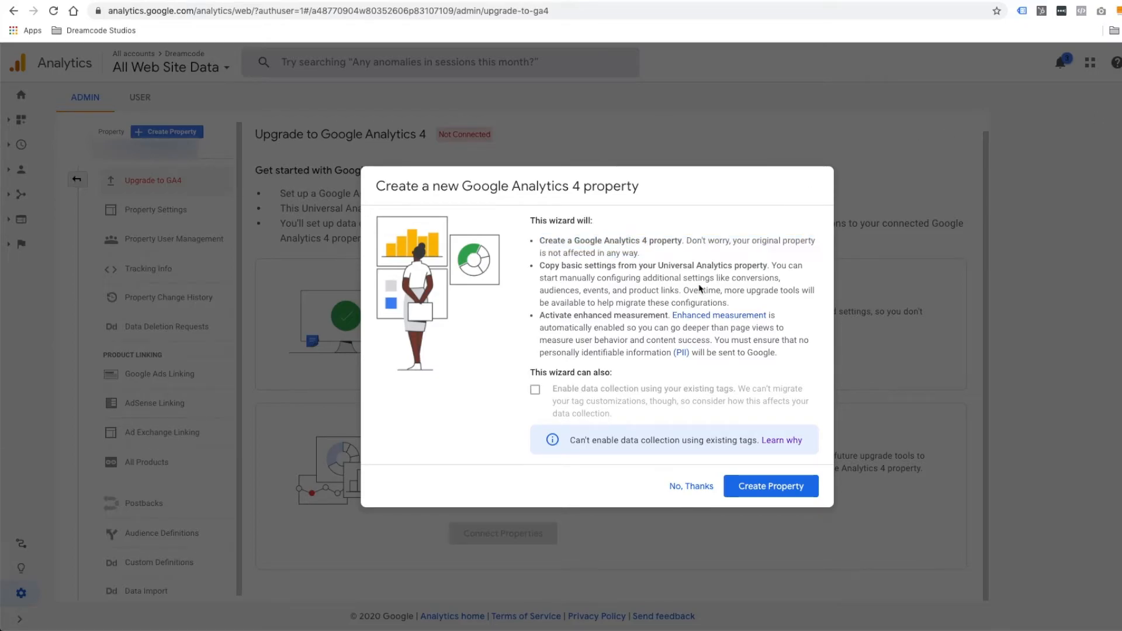
triple_click(557, 373)
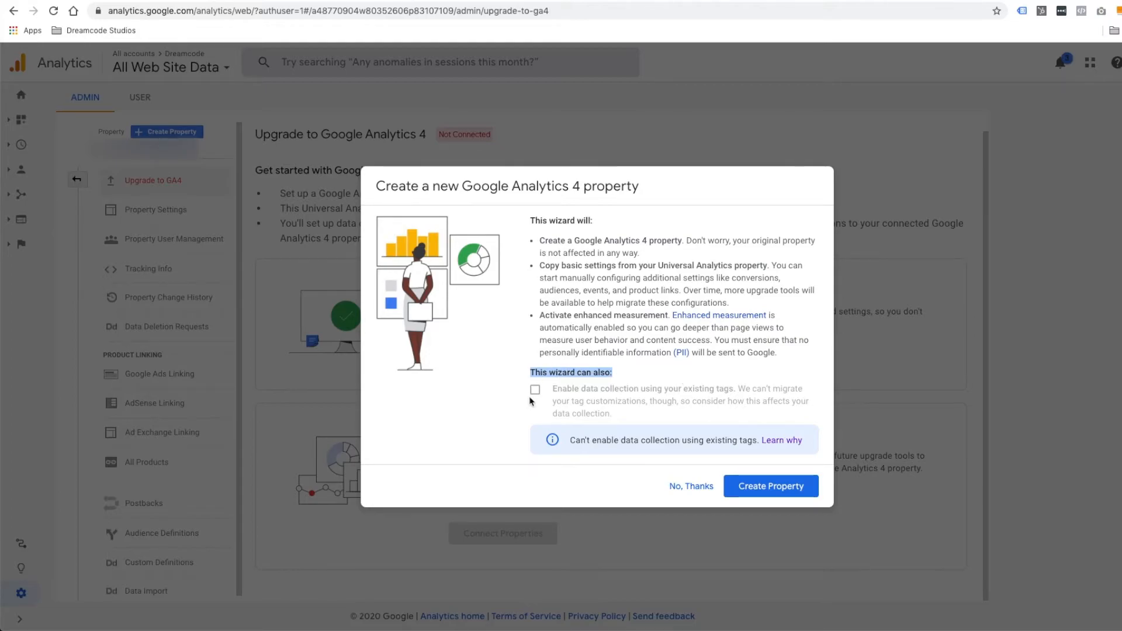
click(577, 381)
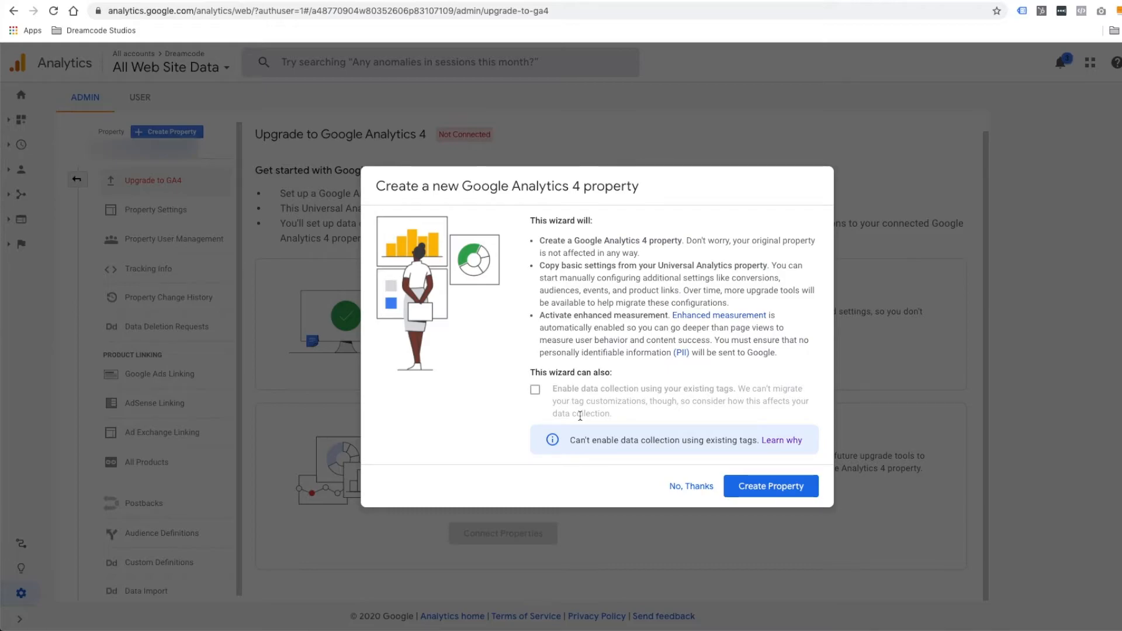
click(772, 487)
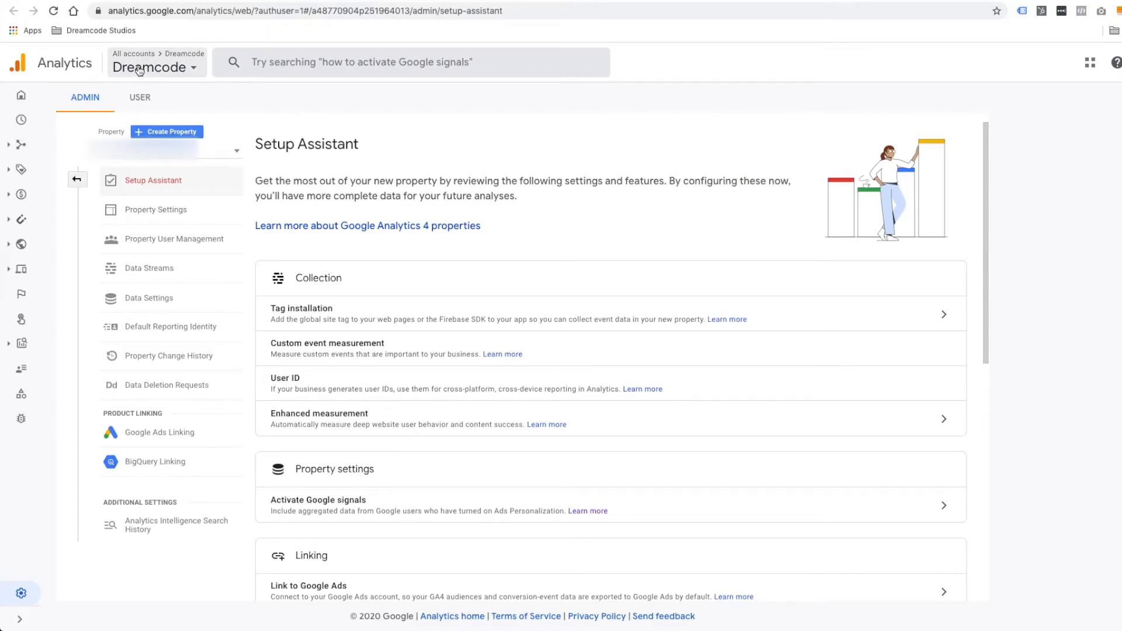
Open the details of the property's Dreamcode web data stream and expand the full list of enhanced measurement events
click(149, 268)
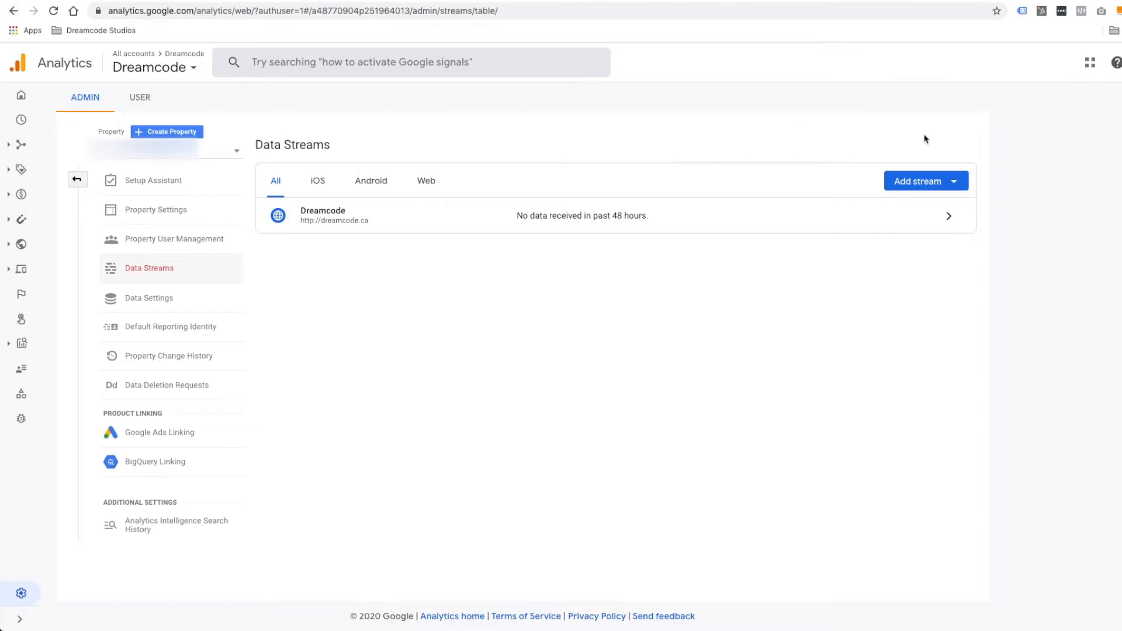
click(923, 181)
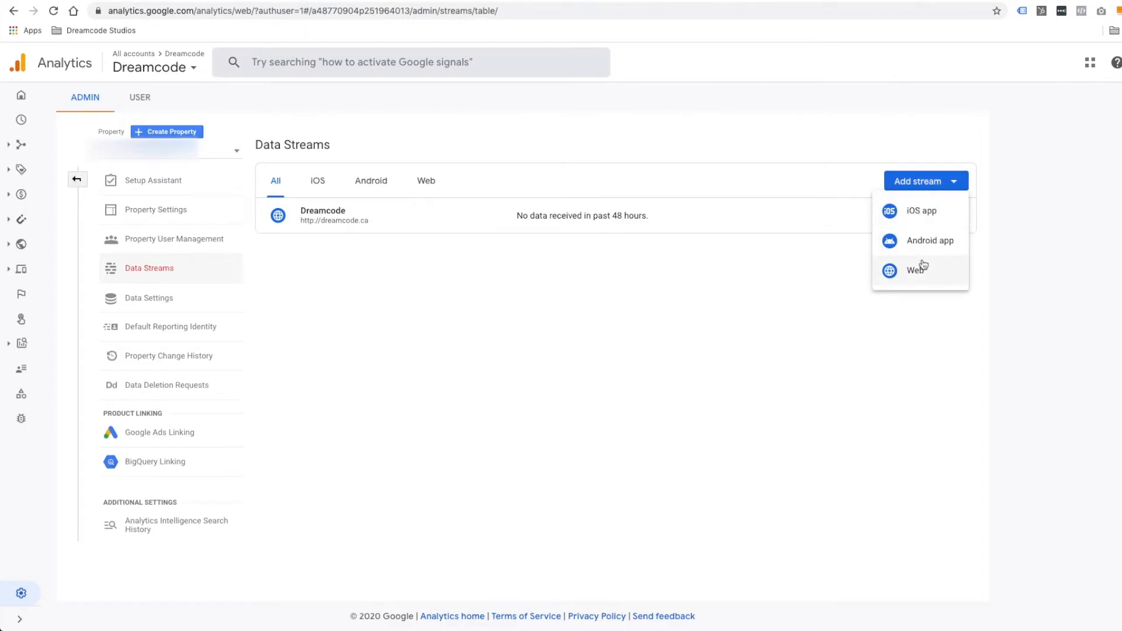
click(536, 302)
click(576, 211)
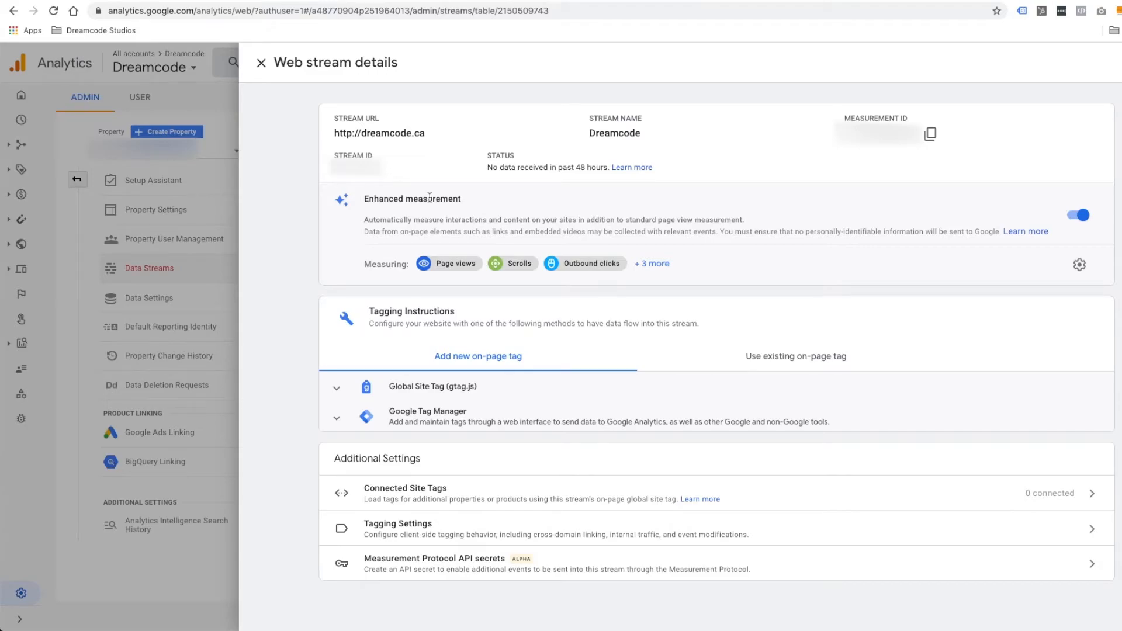
click(663, 265)
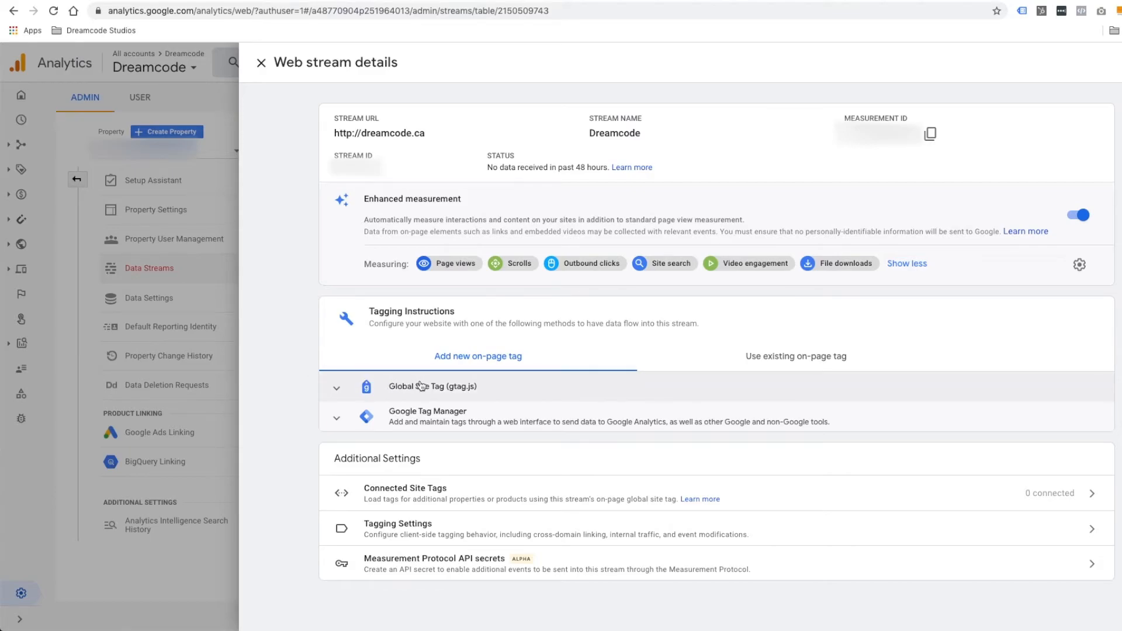
Review the stream's tagging instructions for a new on-page tag, covering both Global Site Tag (gtag.js) and Google Tag Manager
click(376, 387)
scroll(409, 421, down, 2)
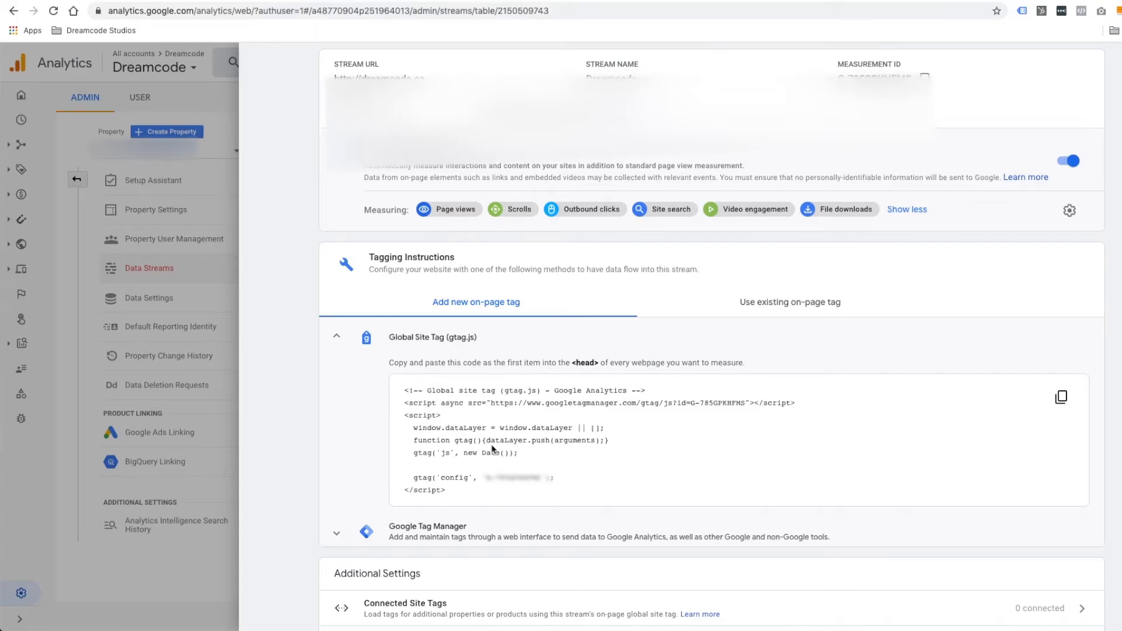
scroll(312, 479, down, 3)
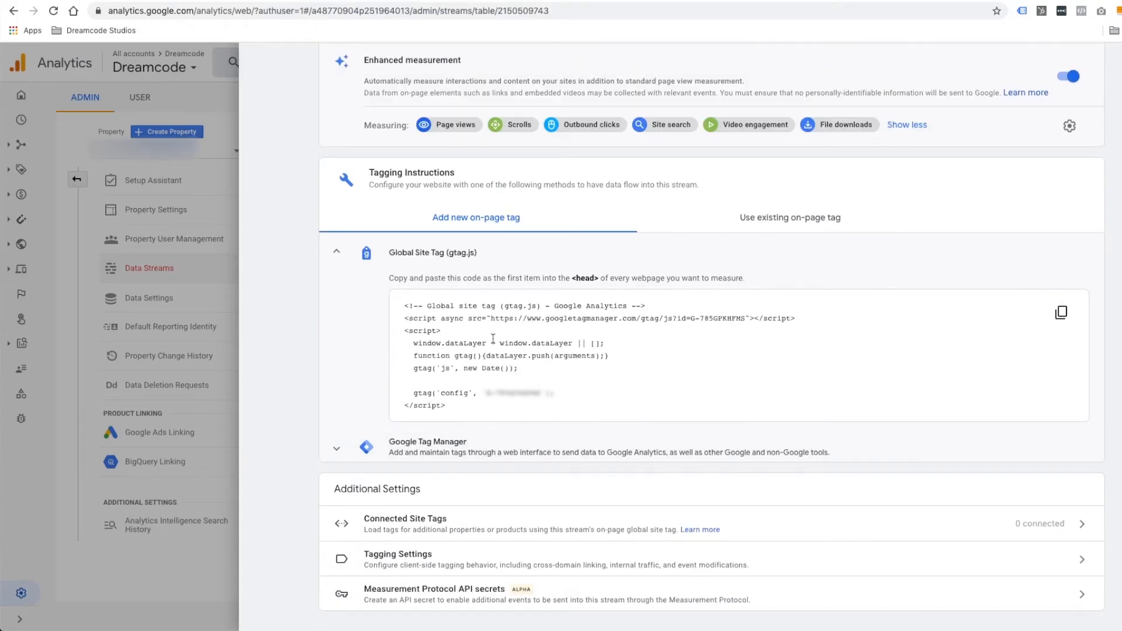
click(440, 448)
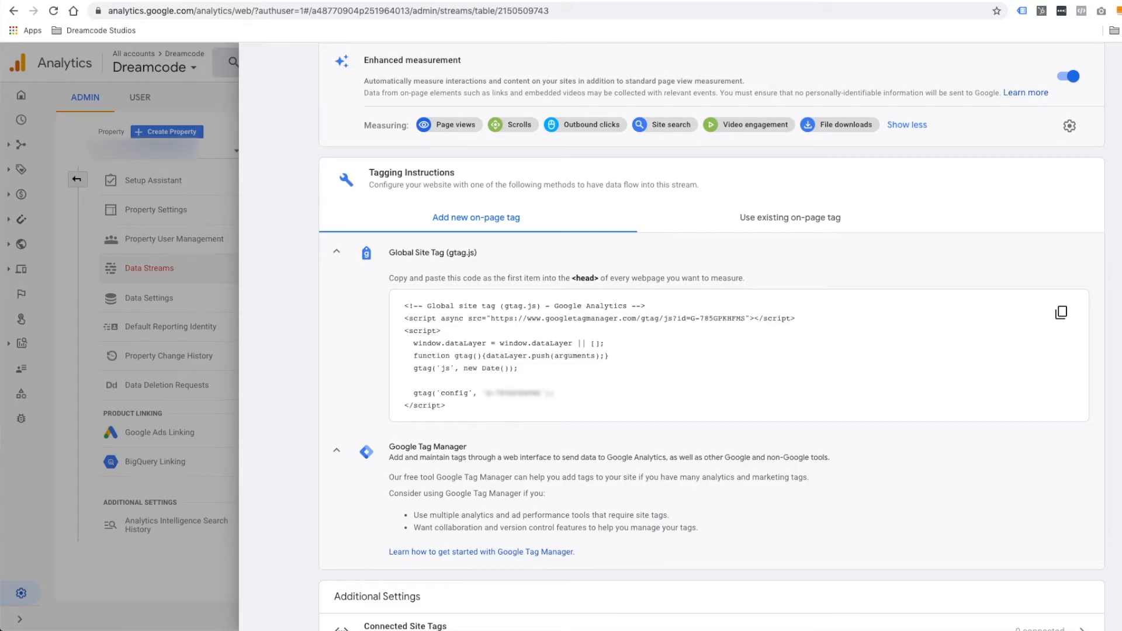
scroll(342, 453, down, 2)
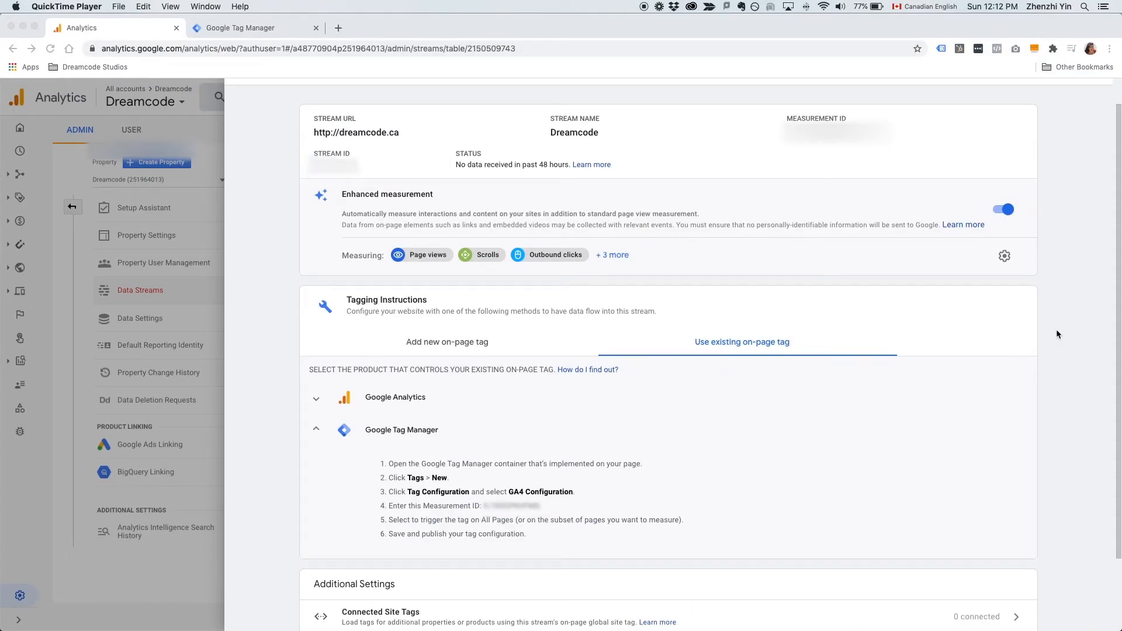
Switch to Google Tag Manager and create a tag named "GA4 Property" of type Google Analytics: GA4 Configuration
click(236, 28)
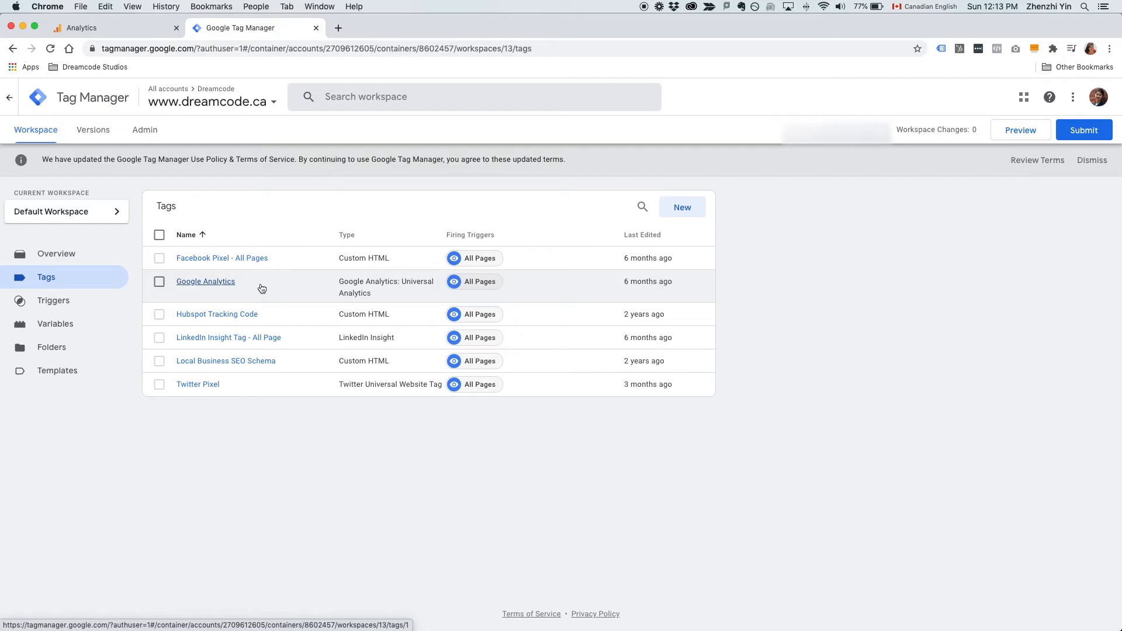
click(679, 207)
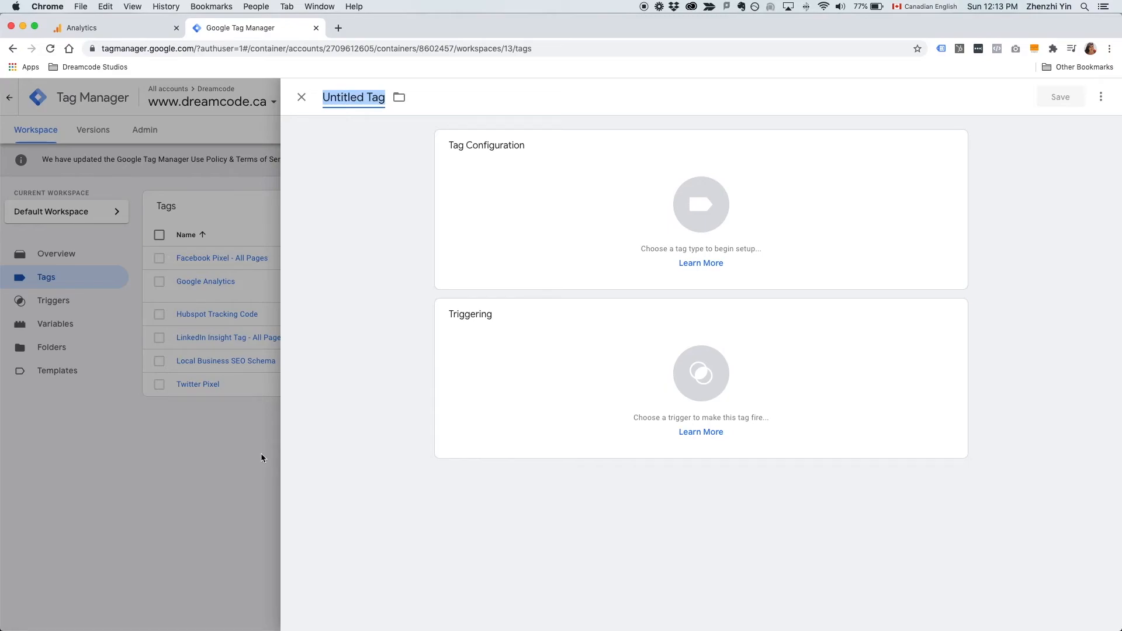
text(GA4 Property)
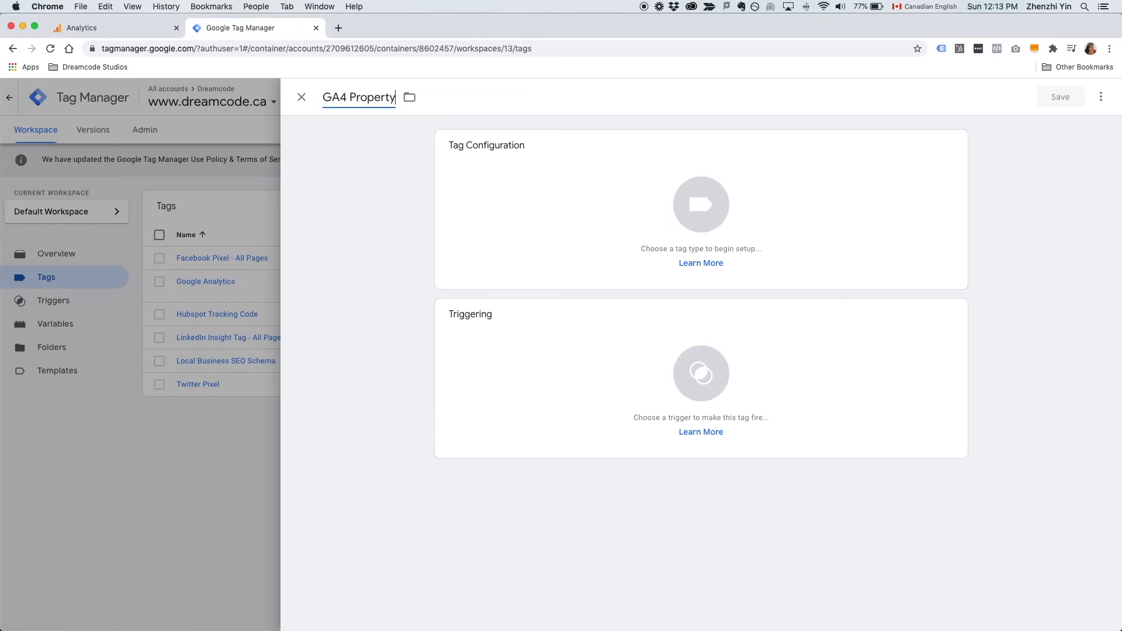
click(551, 155)
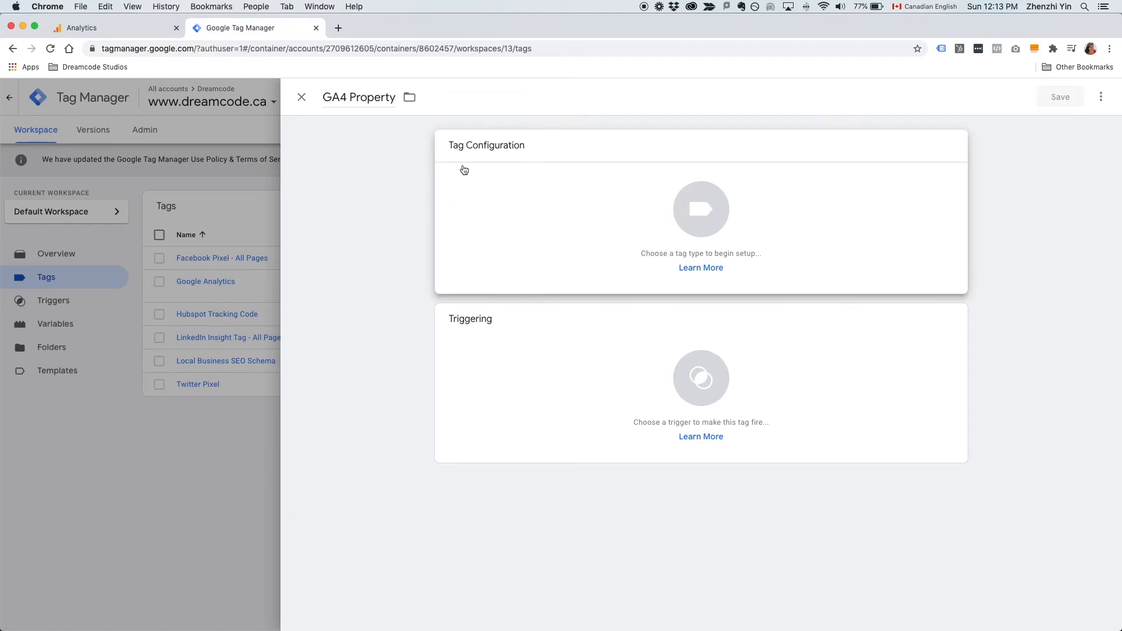
click(697, 199)
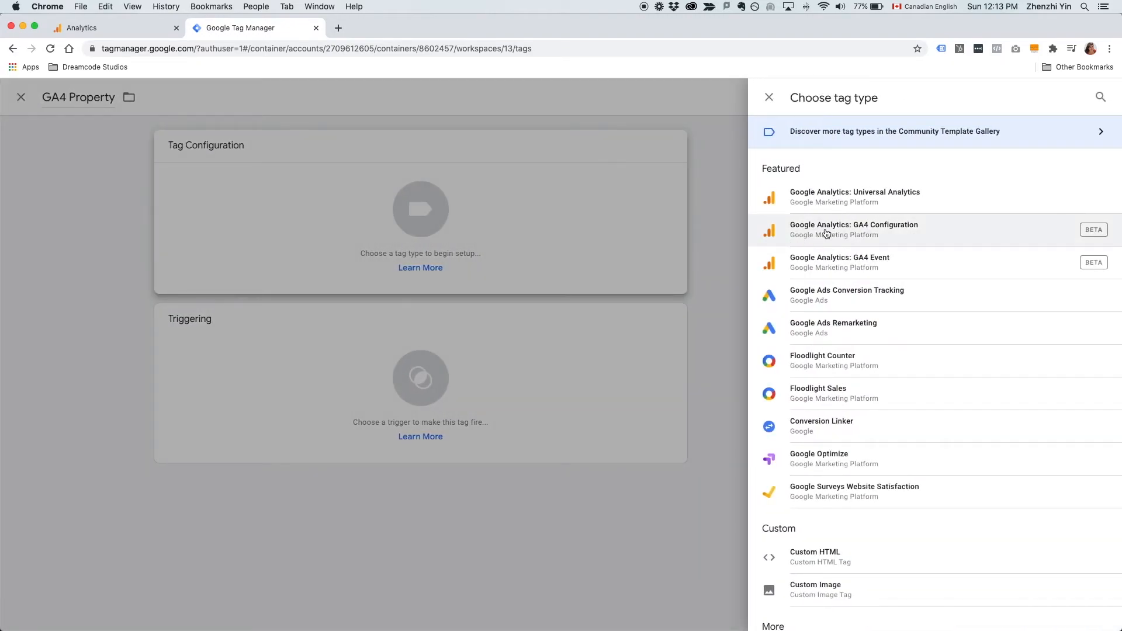
click(903, 241)
Copy the measurement ID from the Dreamcode web stream in Google Analytics into the new tag's Measurement ID field in Tag Manager
click(501, 285)
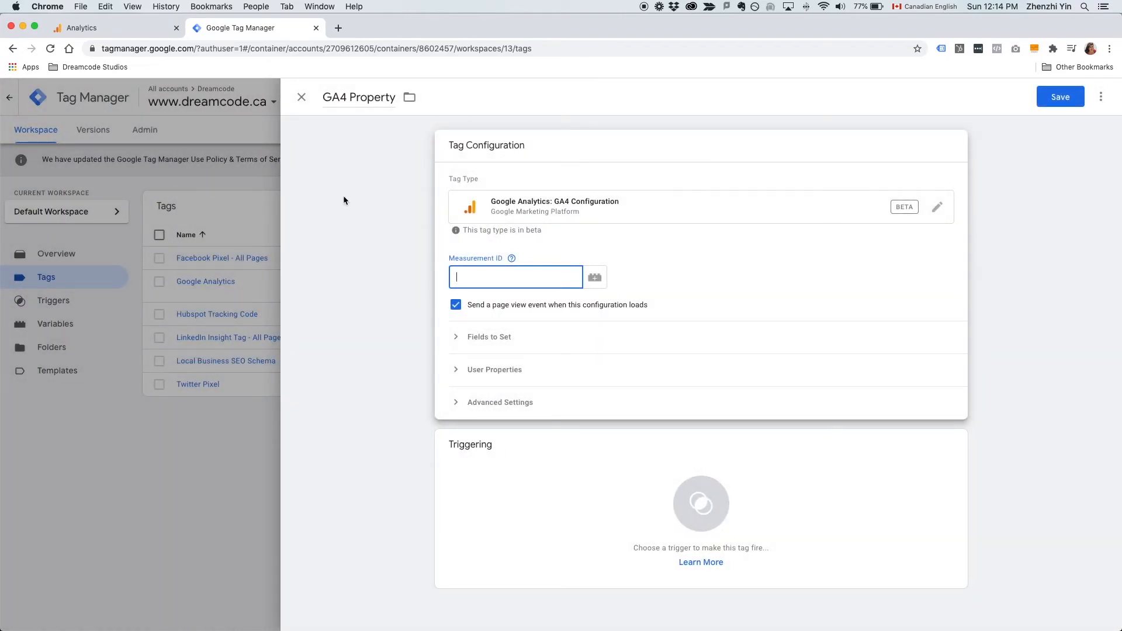
click(116, 29)
scroll(422, 208, up, 1)
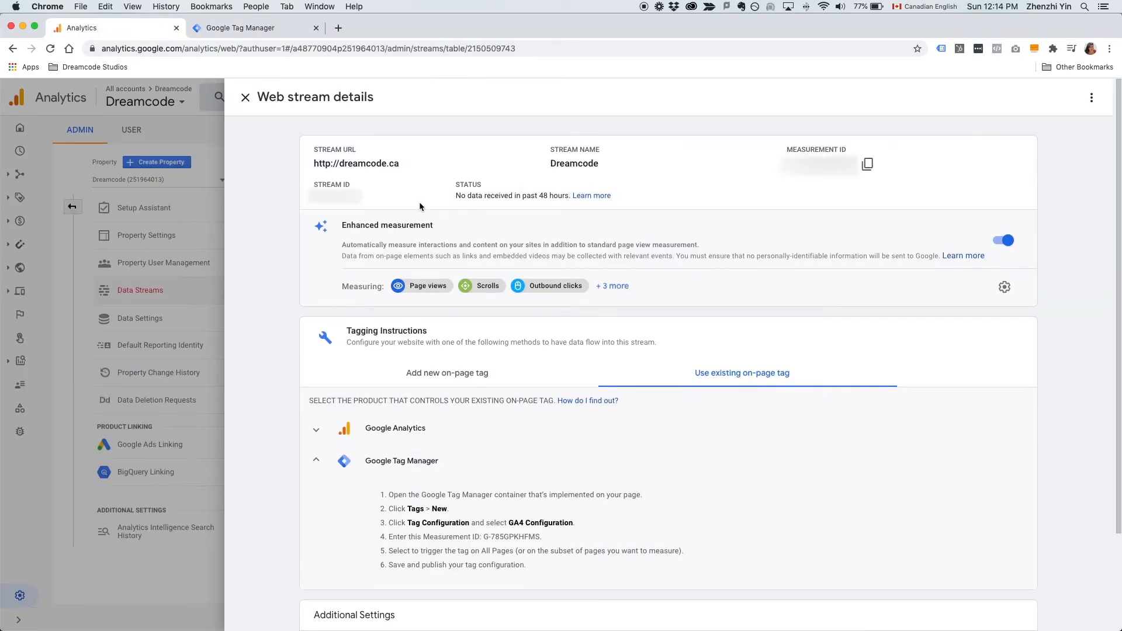
click(868, 166)
click(239, 30)
key(super+v)
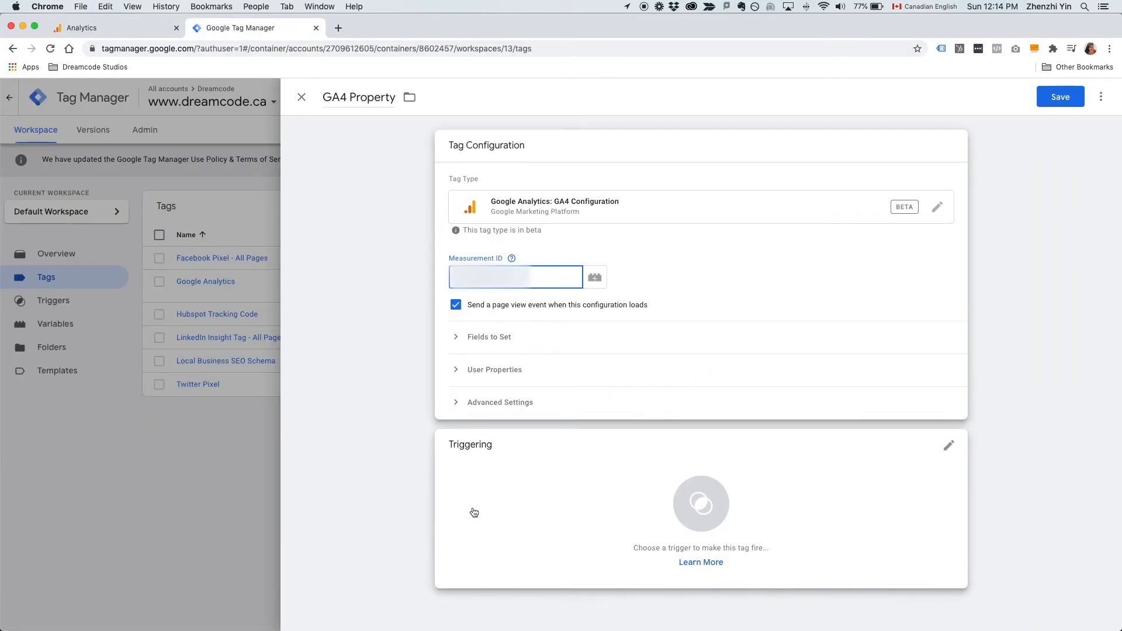
Set the tag to fire on the All Pages trigger and save it
click(641, 491)
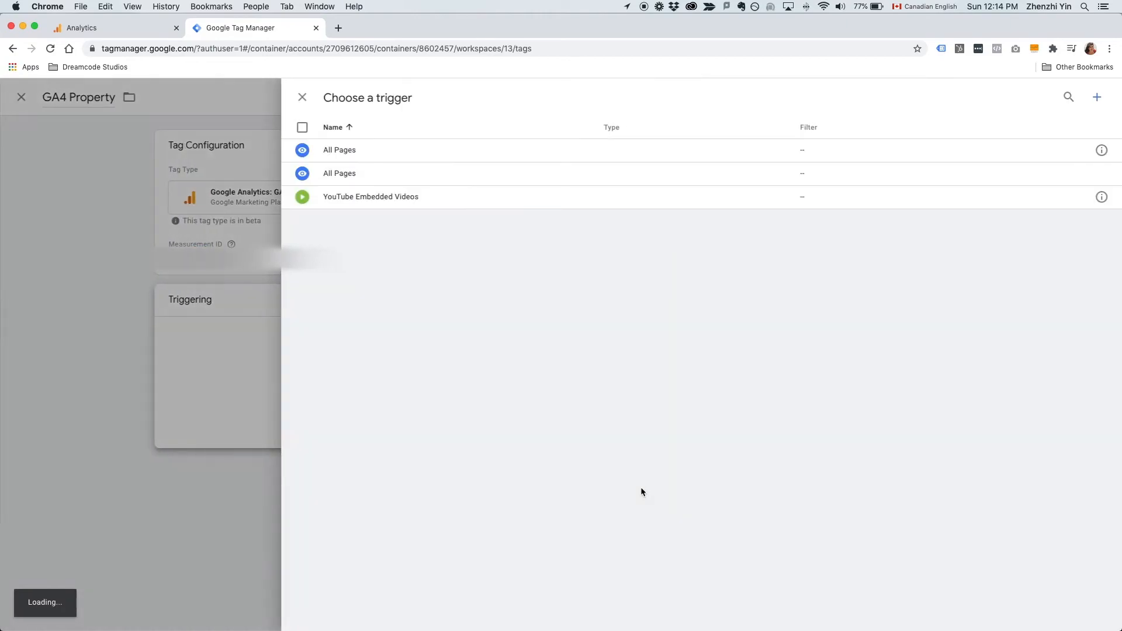
click(341, 158)
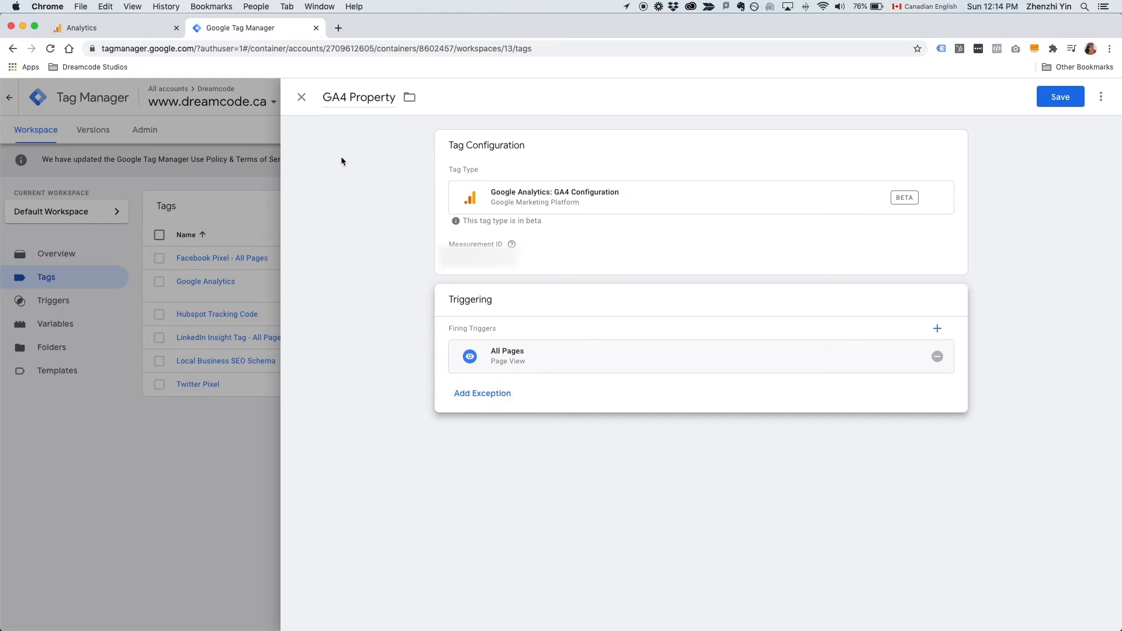
click(1063, 102)
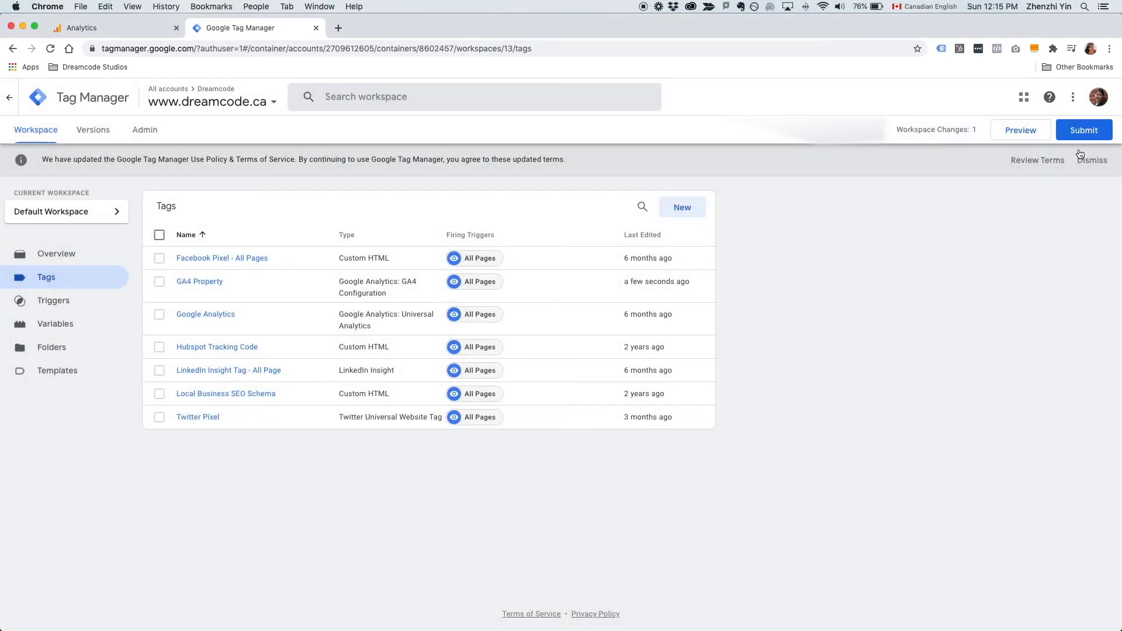
Publish the workspace changes as a version named "GA4 Property" and return to the workspace's tag list
click(1094, 130)
click(513, 235)
text(GA4 Proper)
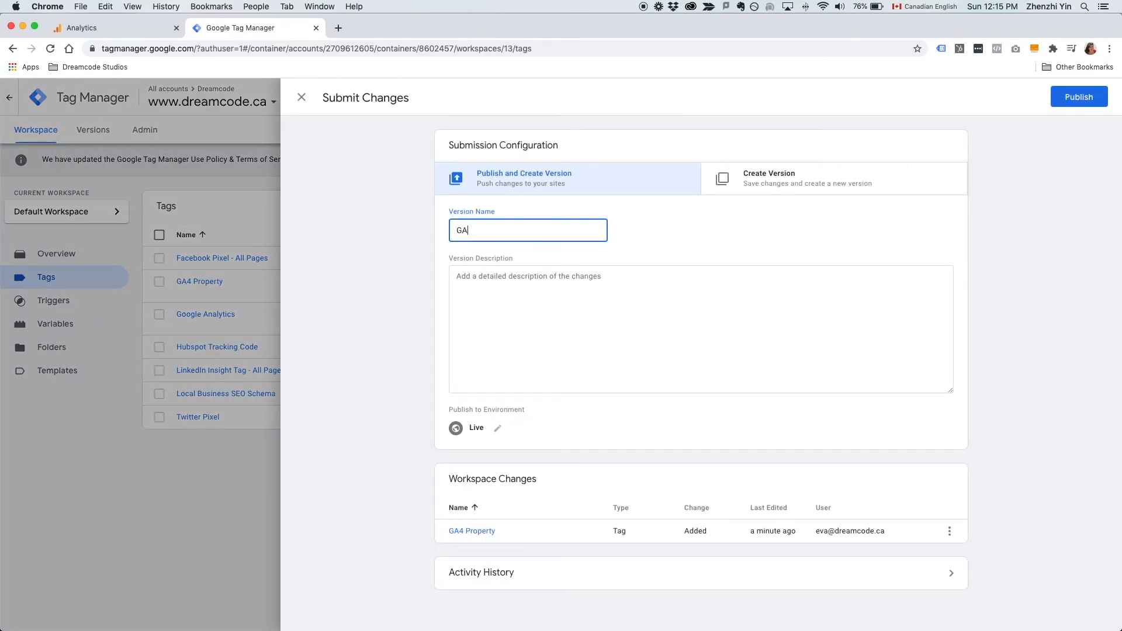
text(ty)
click(1054, 99)
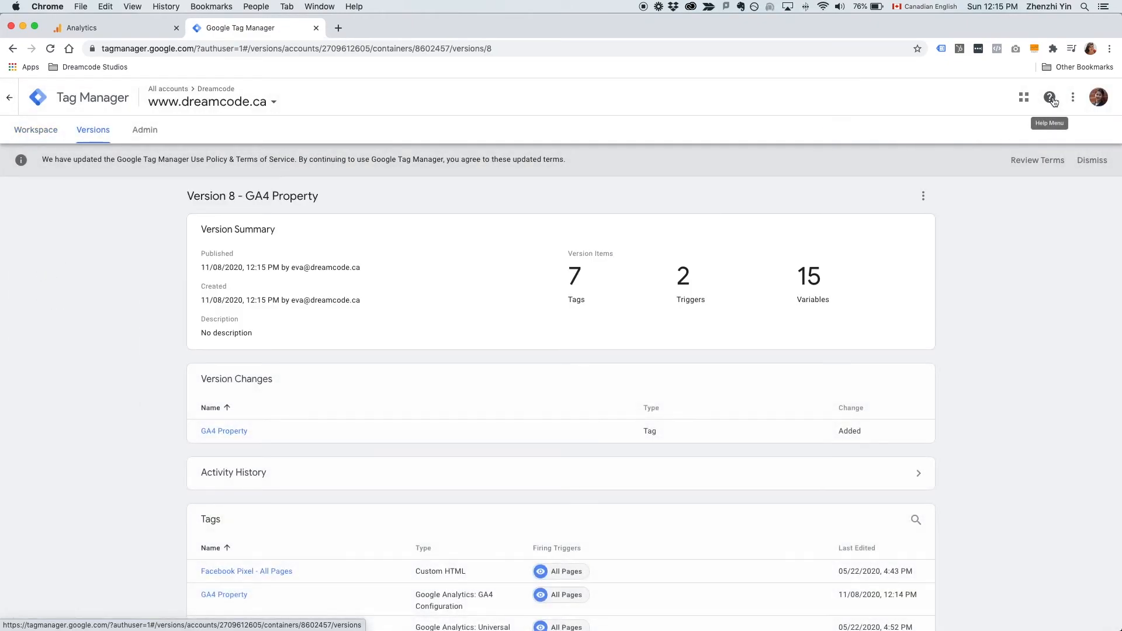
click(23, 131)
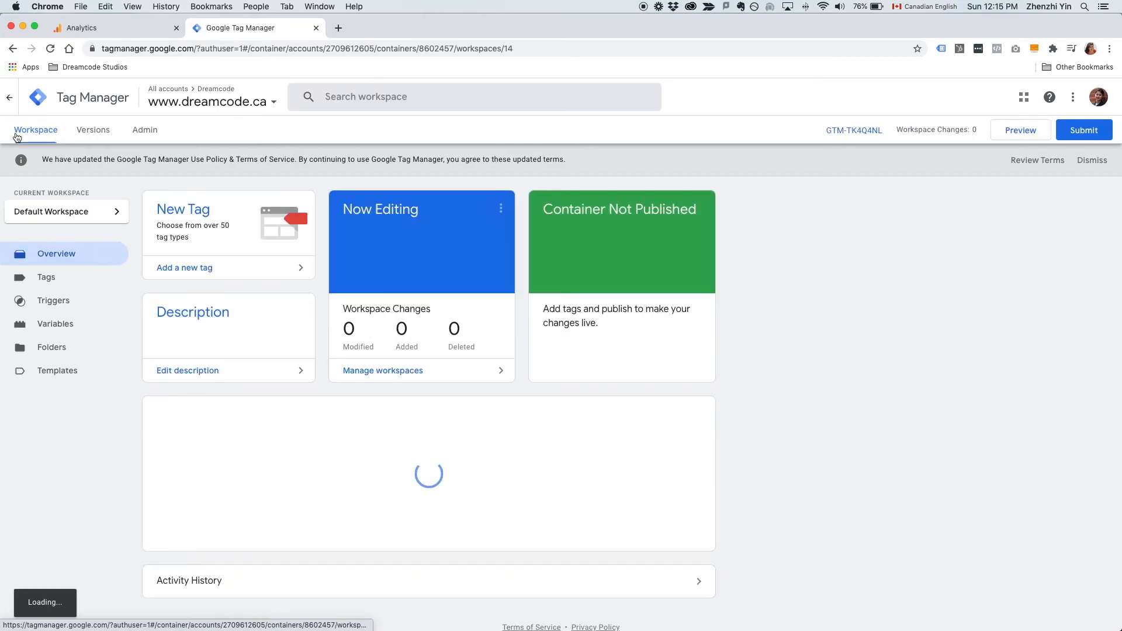
click(59, 288)
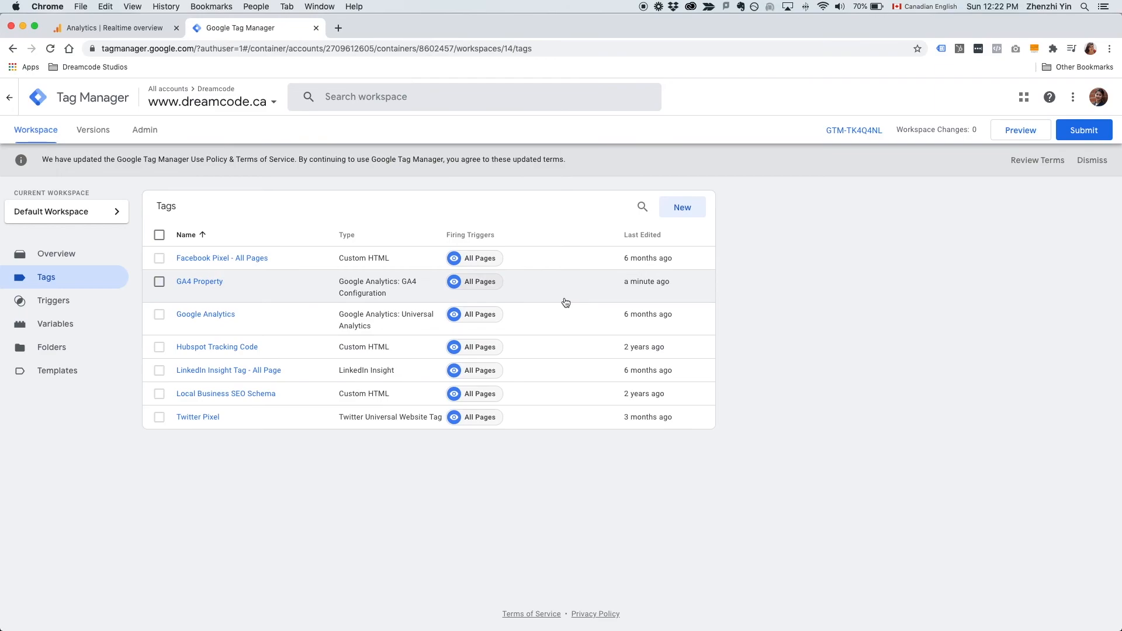
Load the dreamcode.ca website in a new browser tab to generate a test visit
click(341, 28)
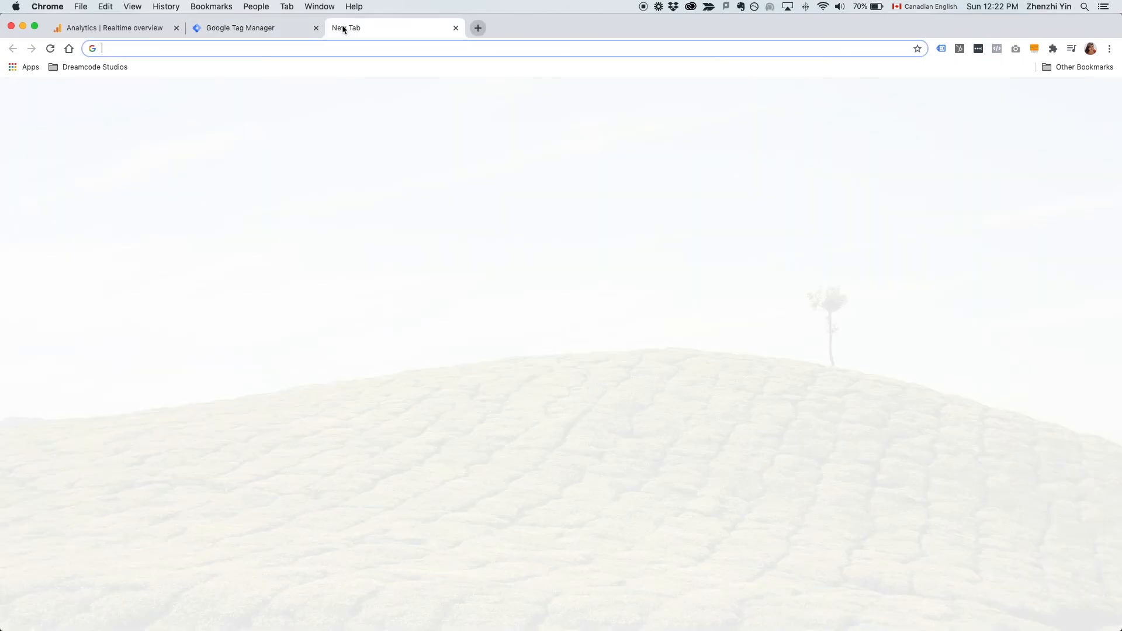
text(dream)
key(Return)
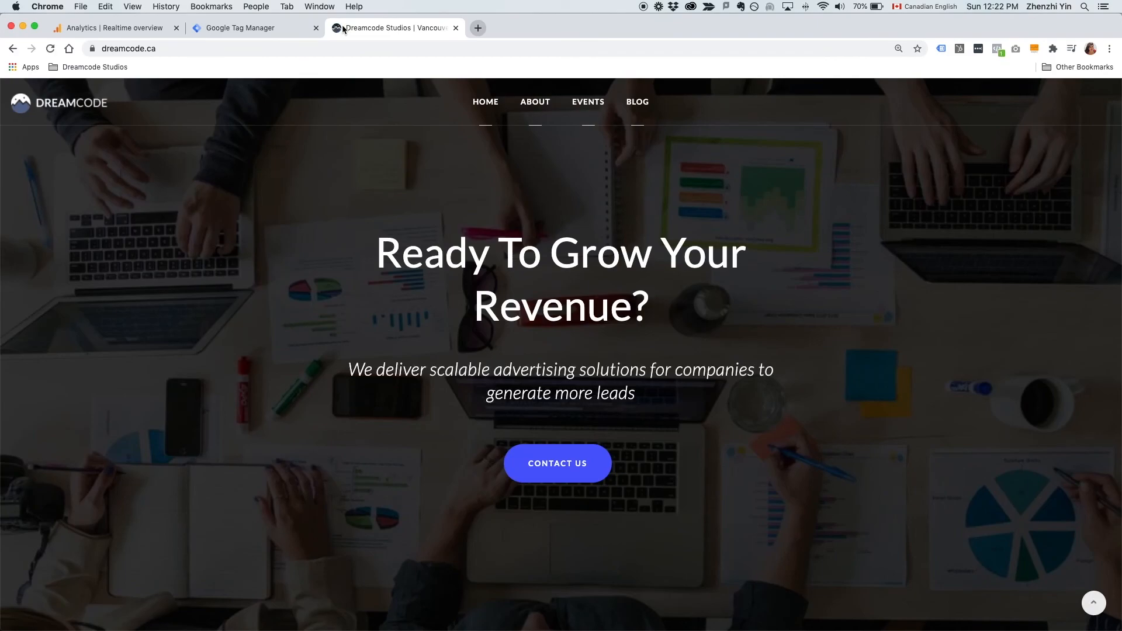
Check the Realtime overview in Google Analytics for the test visit and open the user snapshot
click(133, 29)
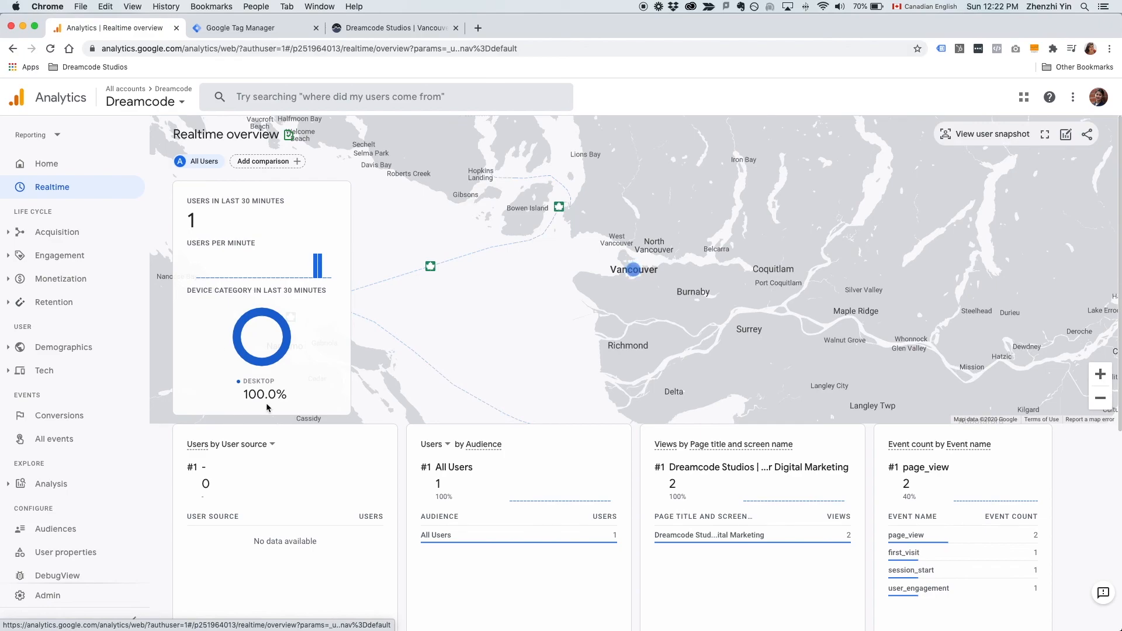
click(988, 138)
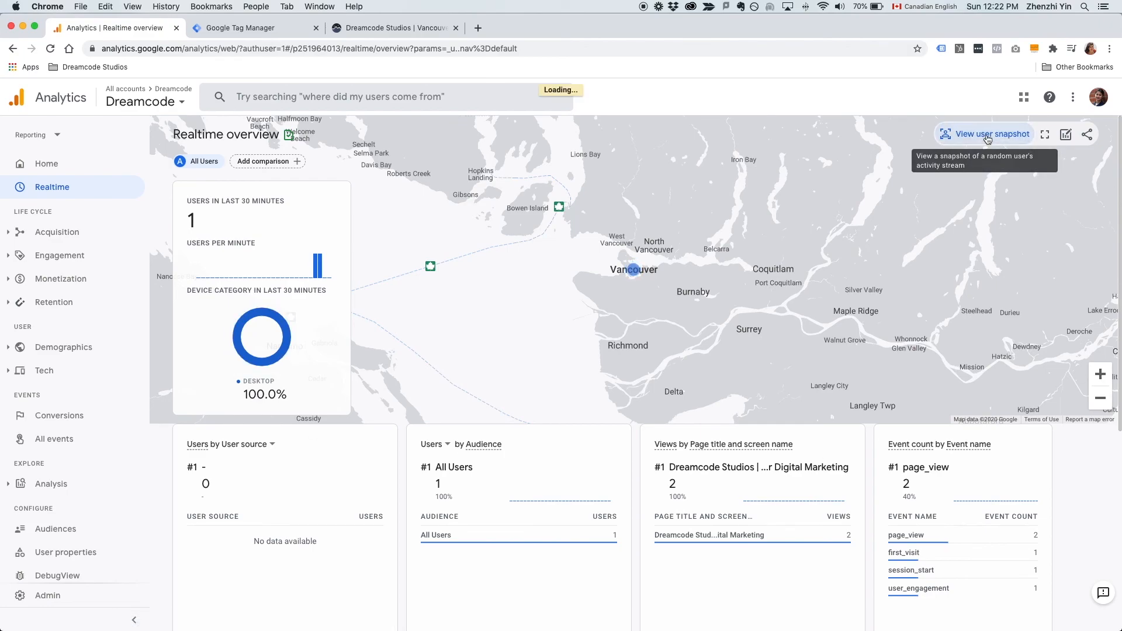